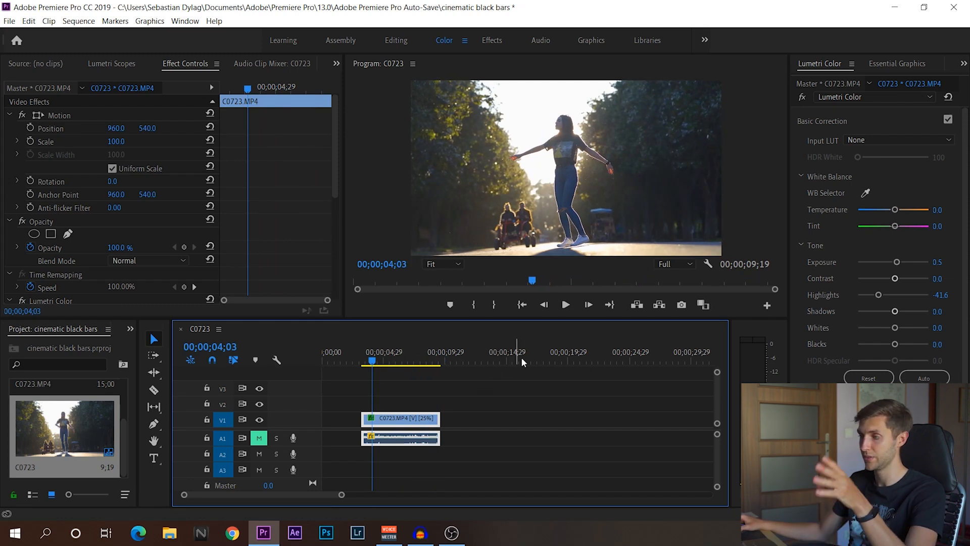
Create a new adjustment layer with 1920 × 1080 video settings and a 23.976 fps timebase
{"action": "key", "text": "ctrl+shift+a"}
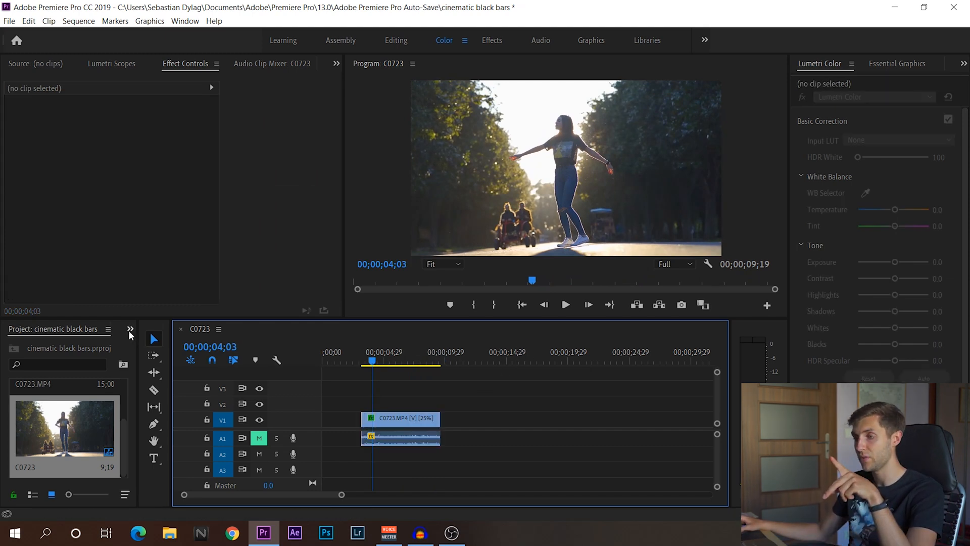
{"action": "left_click", "coordinate": [130, 329]}
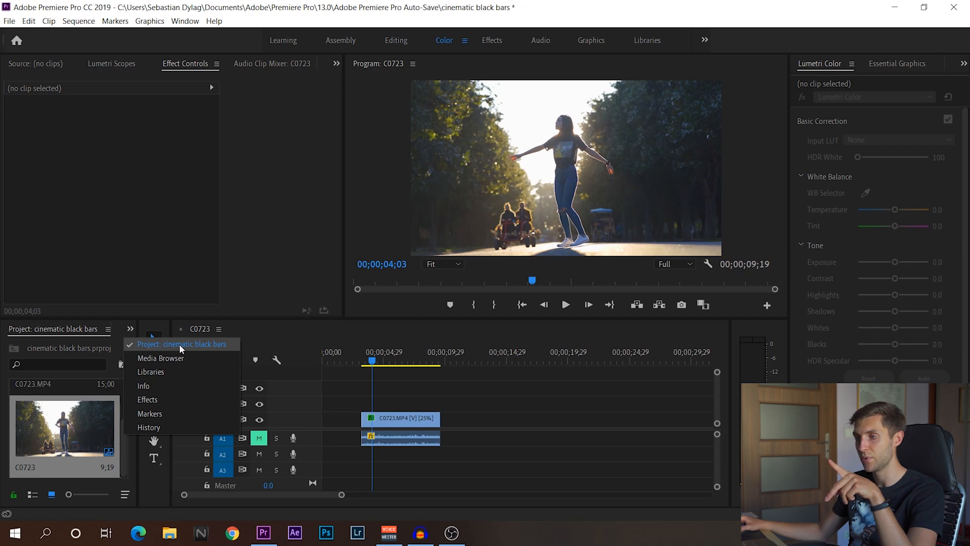
{"action": "left_click", "coordinate": [192, 348]}
{"action": "left_click", "coordinate": [9, 22]}
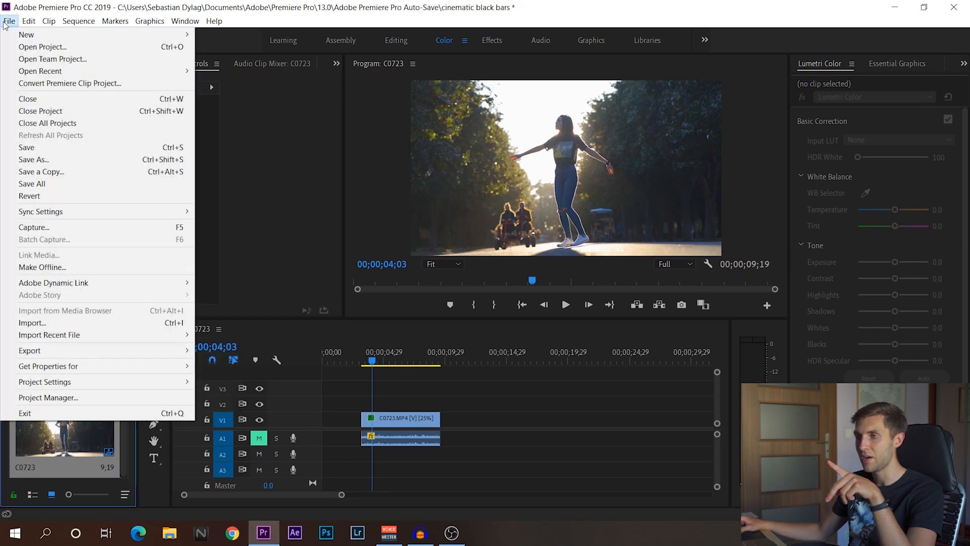
{"action": "mouse_move", "coordinate": [20, 35]}
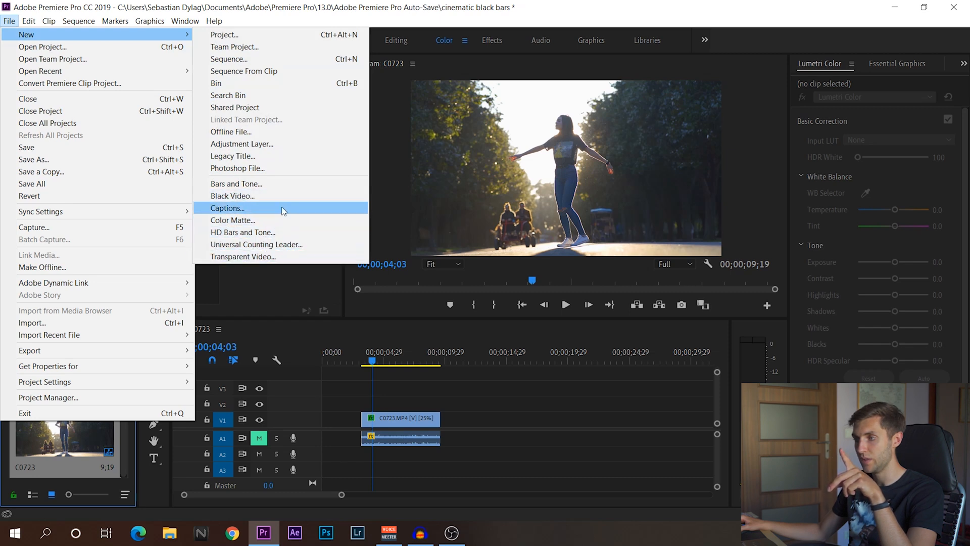
{"action": "left_click", "coordinate": [278, 144]}
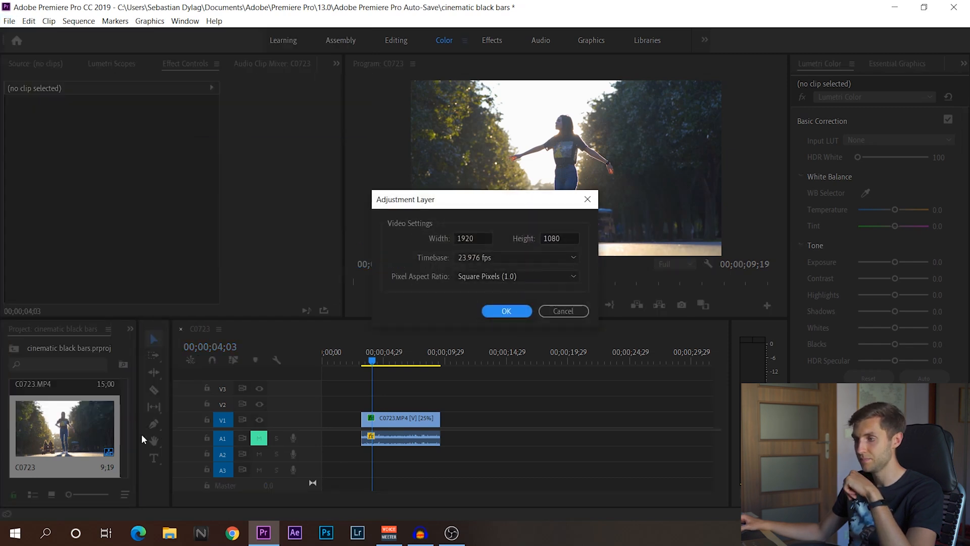
{"action": "left_click", "coordinate": [507, 311]}
Place the adjustment layer on track V2 directly above the C0723 clip, matching the clip's length
{"action": "left_click_drag", "start_coordinate": [46, 441], "coordinate": [440, 402]}
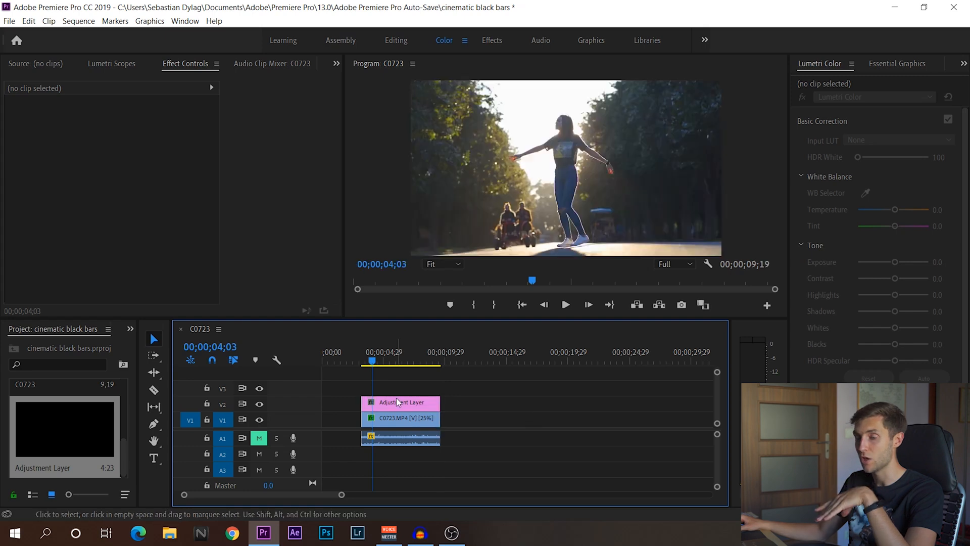
{"action": "left_click", "coordinate": [398, 402]}
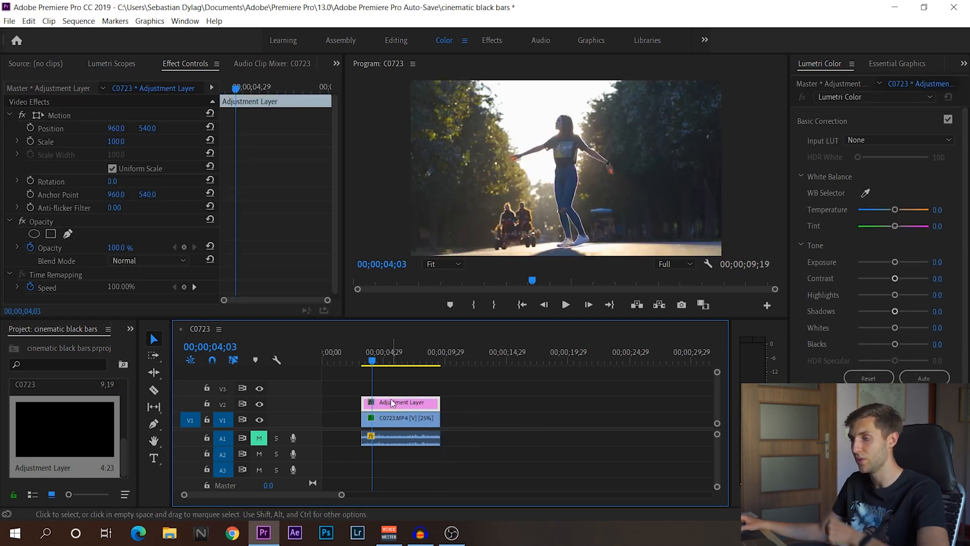
{"action": "left_click", "coordinate": [397, 418]}
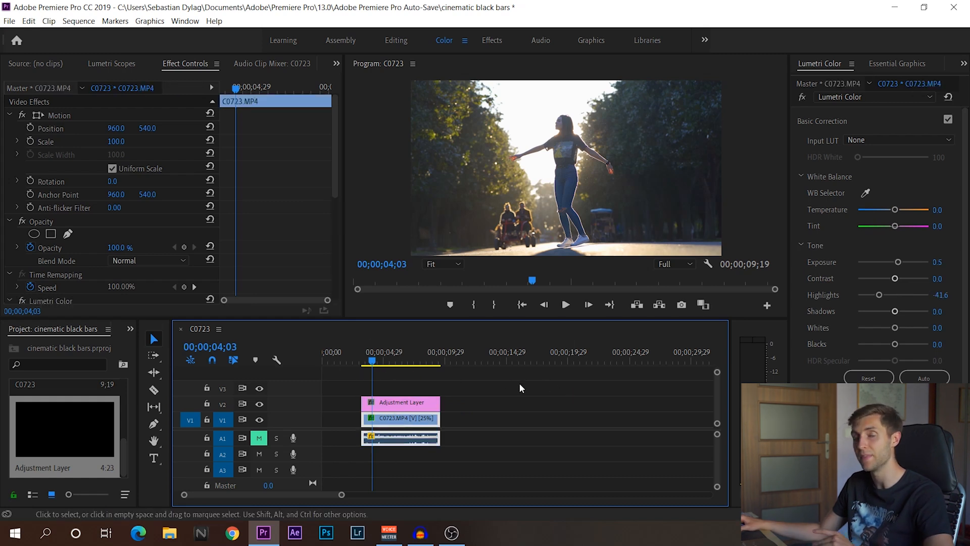
{"action": "mouse_move", "coordinate": [437, 403]}
{"action": "left_mouse_down"}
{"action": "mouse_move", "coordinate": [653, 400]}
{"action": "mouse_move", "coordinate": [434, 393]}
{"action": "left_mouse_up"}
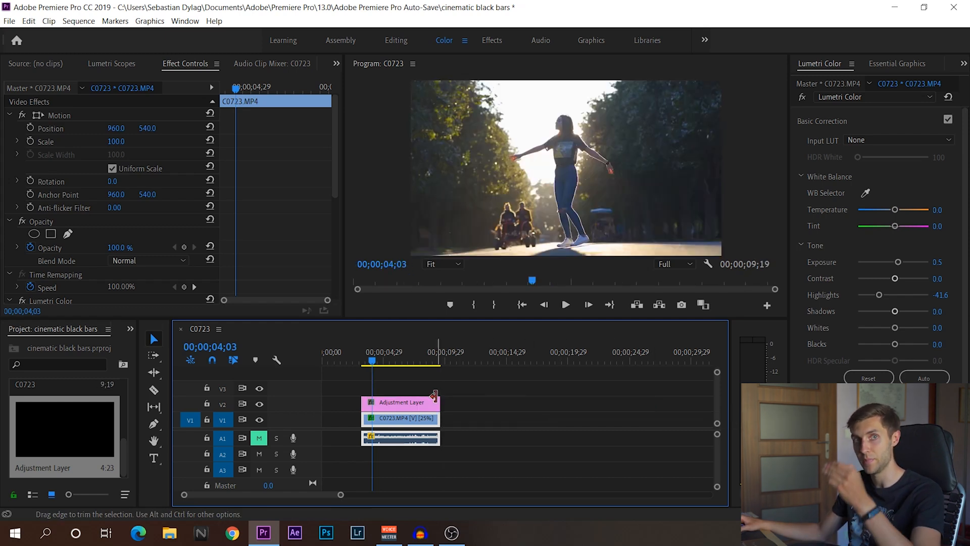
Find the Crop video effect and apply it to the adjustment layer on the timeline
{"action": "left_click", "coordinate": [402, 398]}
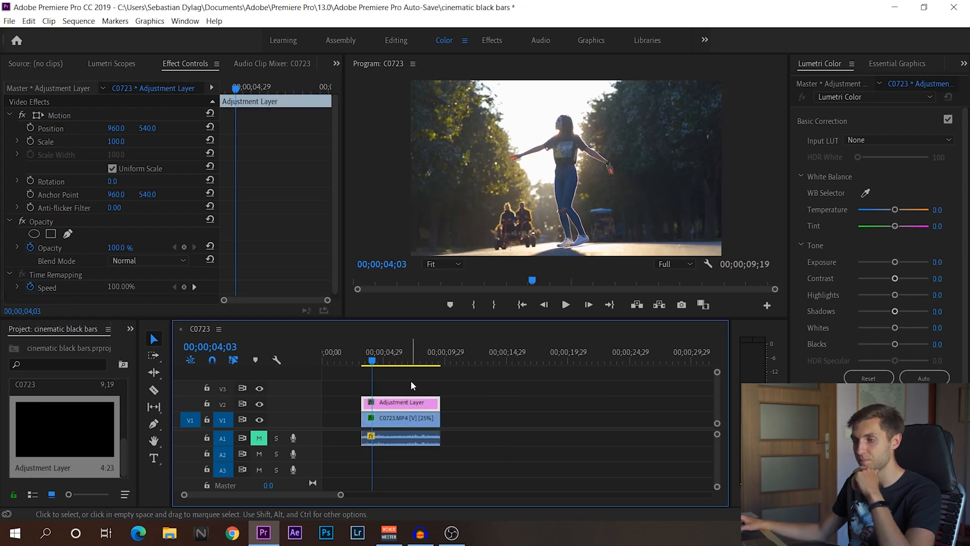
{"action": "left_click", "coordinate": [134, 330]}
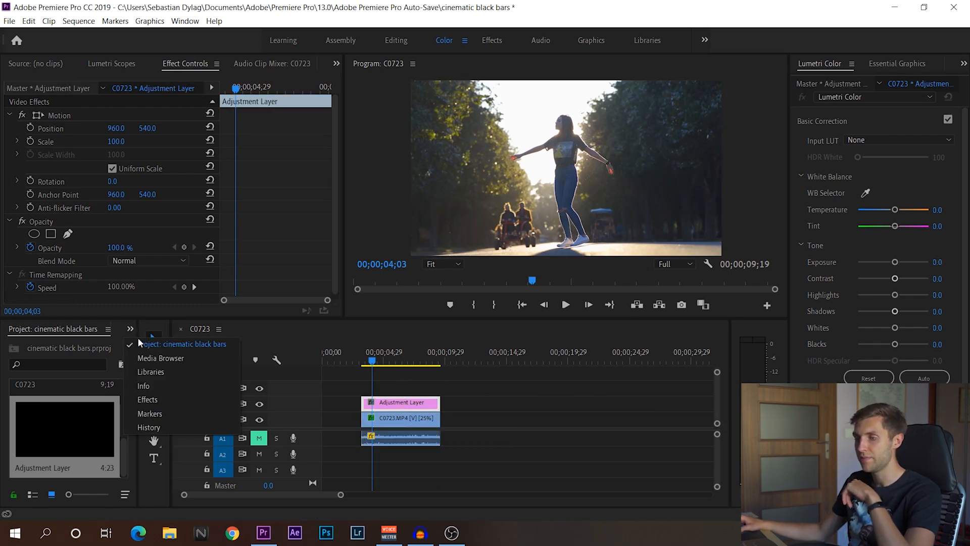
{"action": "left_click", "coordinate": [150, 394]}
{"action": "left_click", "coordinate": [71, 346]}
{"action": "type", "text": "crop"}
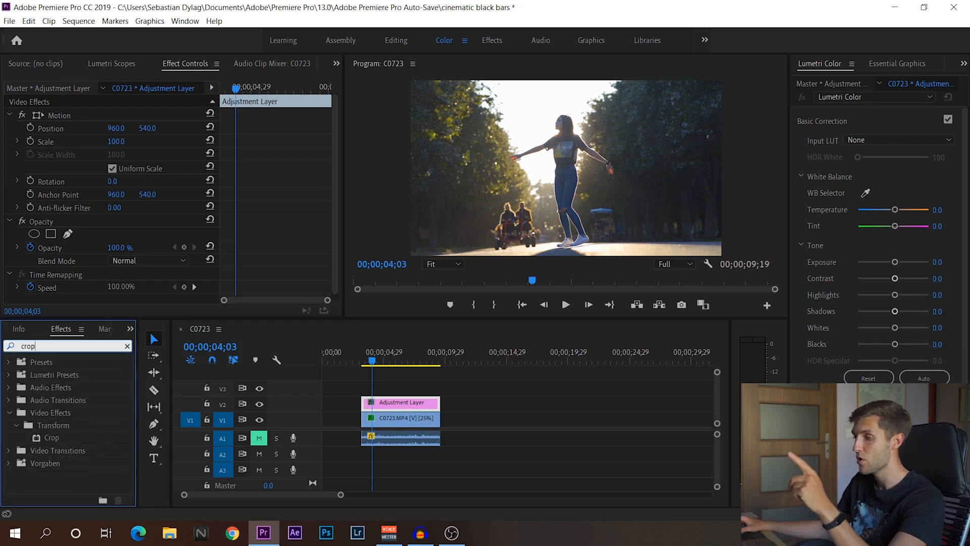
{"action": "left_click_drag", "start_coordinate": [45, 439], "coordinate": [230, 389]}
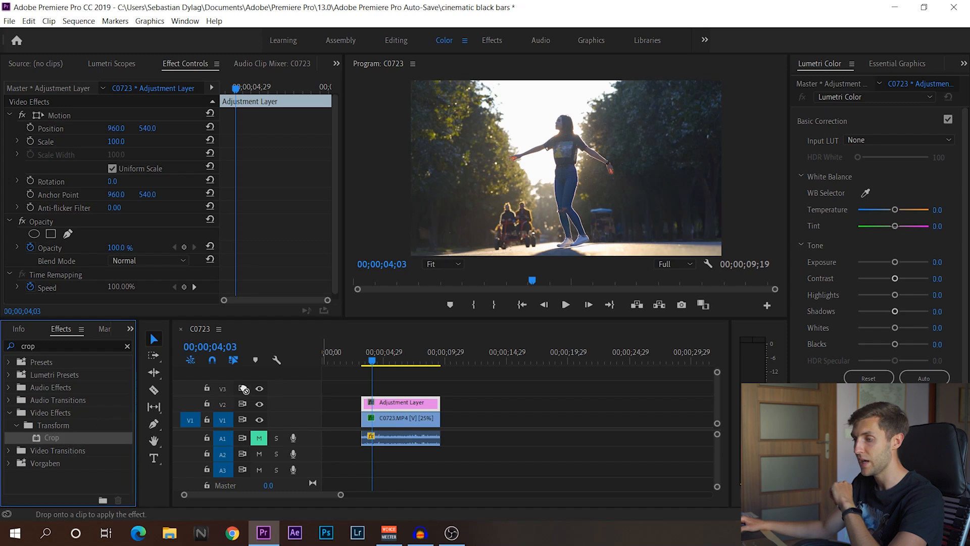
{"action": "left_click_drag", "start_coordinate": [400, 394], "coordinate": [410, 401]}
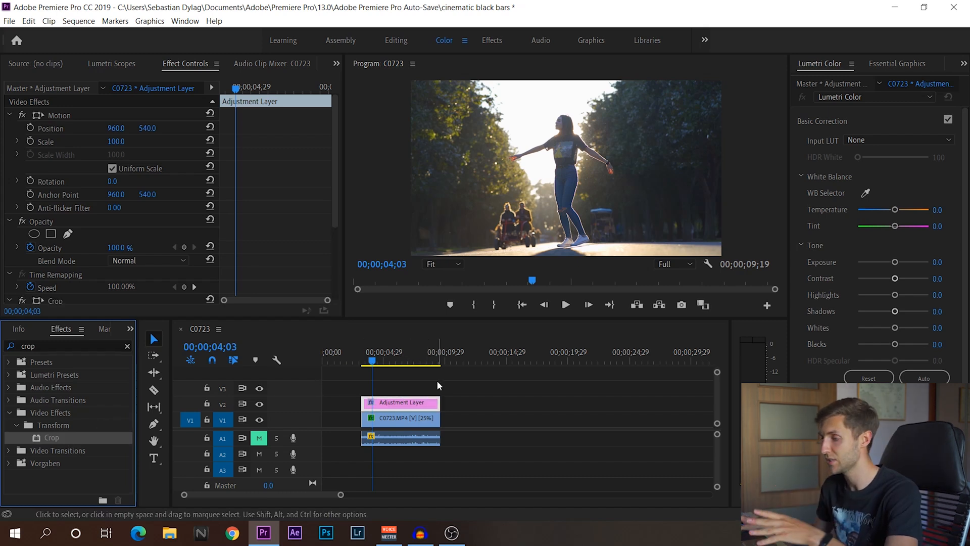
{"action": "left_click", "coordinate": [402, 403]}
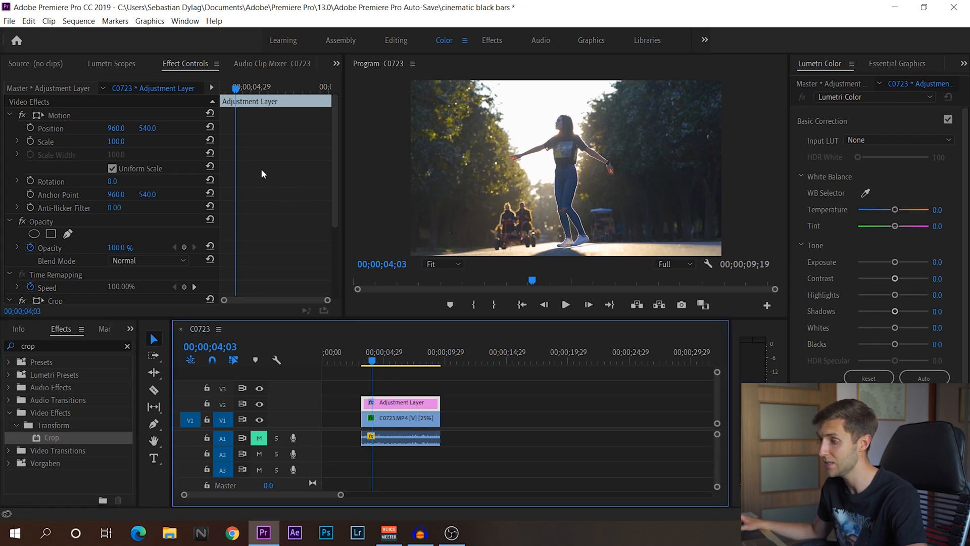
Set the Crop effect's Top and Bottom values to 10% on the adjustment layer
{"action": "left_click_drag", "start_coordinate": [333, 145], "coordinate": [289, 234]}
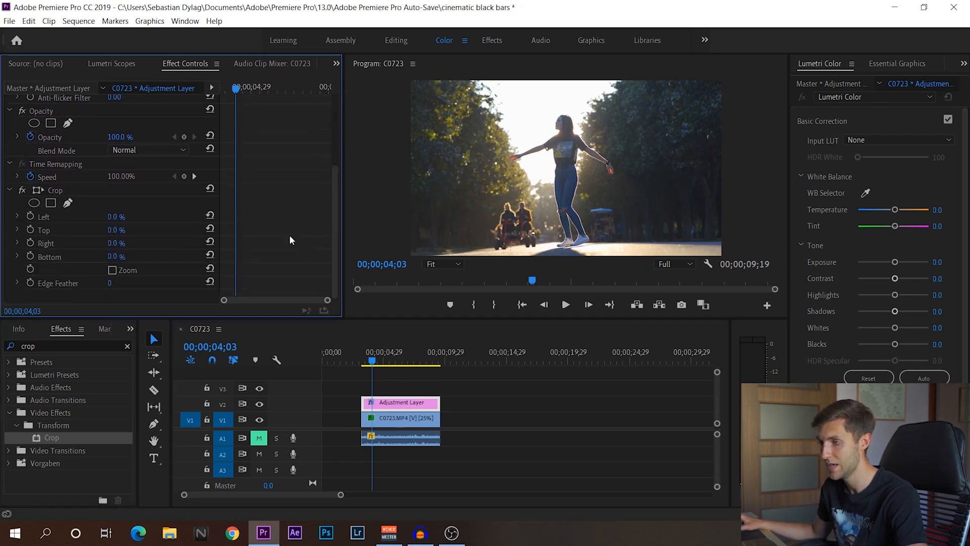
{"action": "left_click", "coordinate": [115, 231]}
{"action": "type", "text": "10"}
{"action": "key", "text": "Return"}
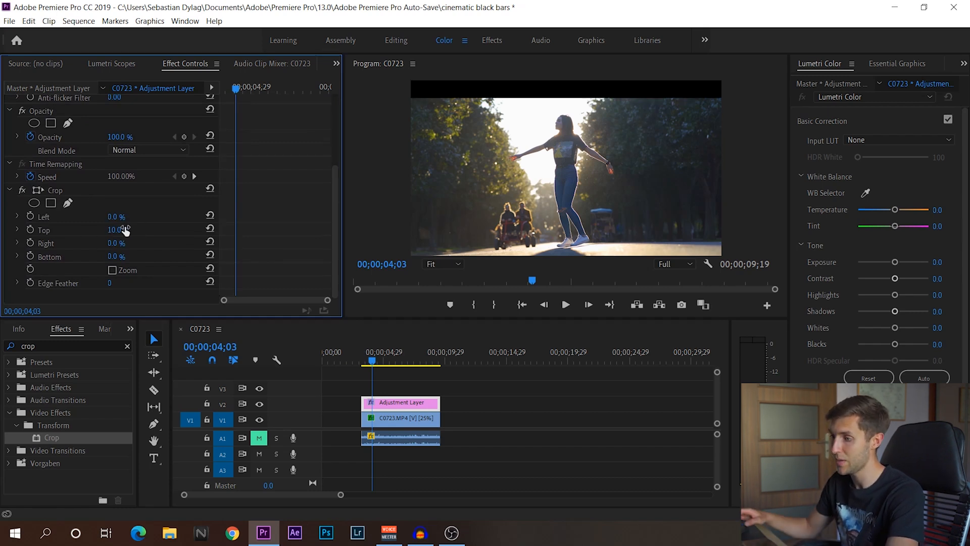
{"action": "left_click", "coordinate": [115, 256]}
{"action": "type", "text": "10"}
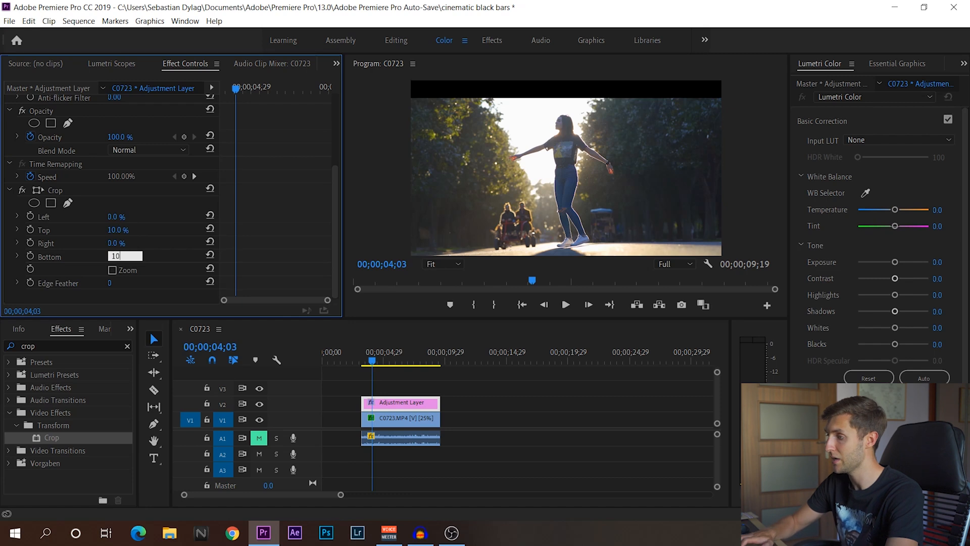
{"action": "key", "text": "Return"}
Set the Crop effect's Bottom and Top values to 15% for thicker black bars
{"action": "left_click", "coordinate": [121, 256]}
{"action": "type", "text": "15"}
{"action": "key", "text": "Return"}
{"action": "left_click", "coordinate": [125, 228]}
{"action": "type", "text": "15"}
{"action": "key", "text": "Return"}
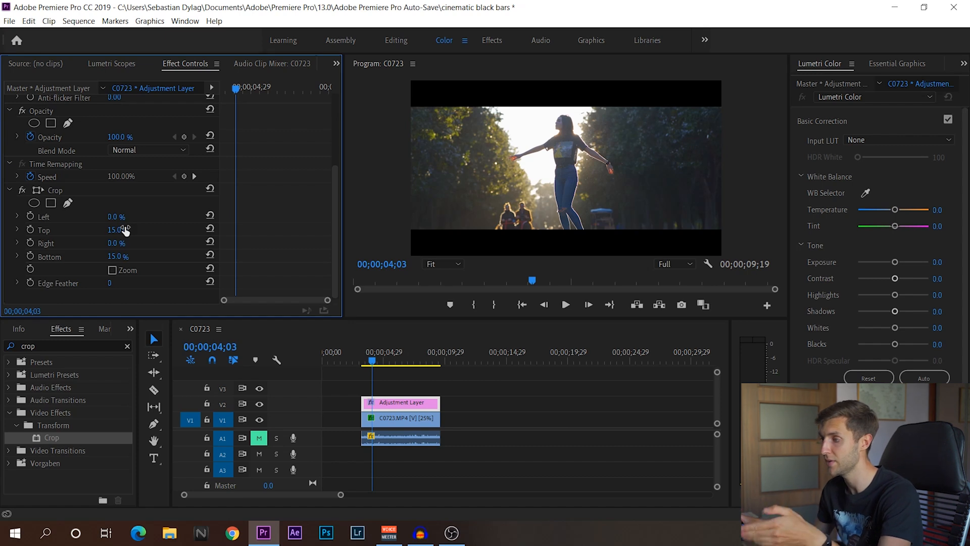
{"action": "left_click", "coordinate": [125, 254]}
{"action": "type", "text": "15"}
{"action": "key", "text": "Return"}
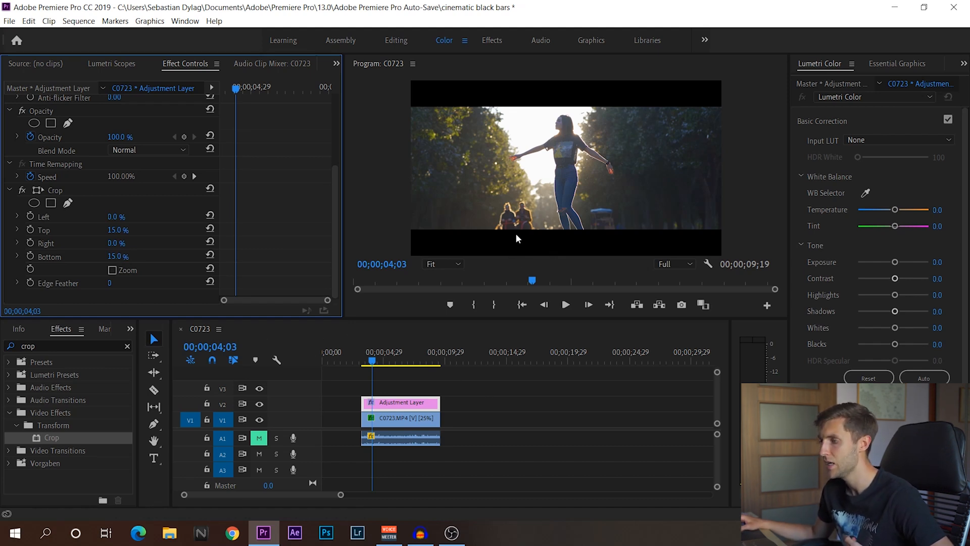
Ripple delete the empty gap before the clips so they start at the beginning of the sequence
{"action": "left_click_drag", "start_coordinate": [376, 349], "coordinate": [372, 374]}
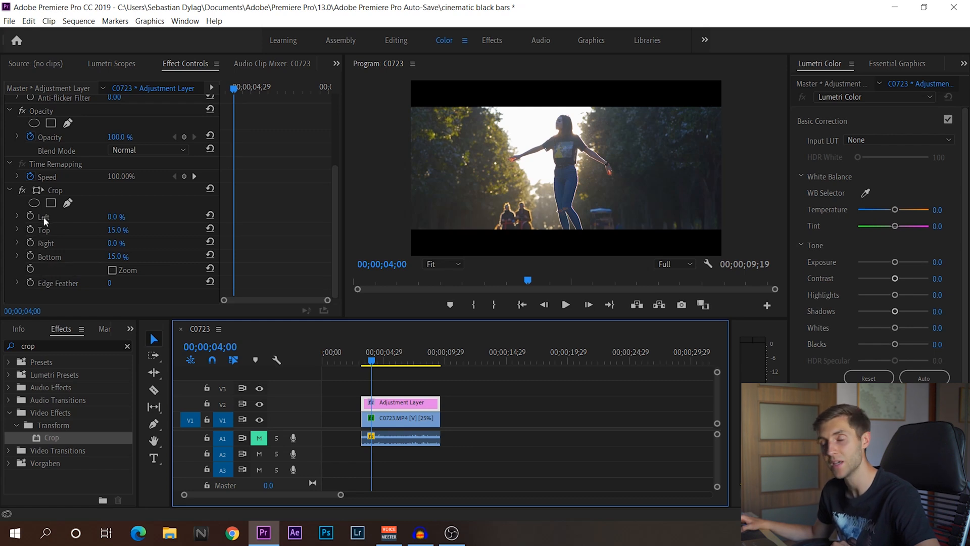
{"action": "right_click", "coordinate": [341, 399]}
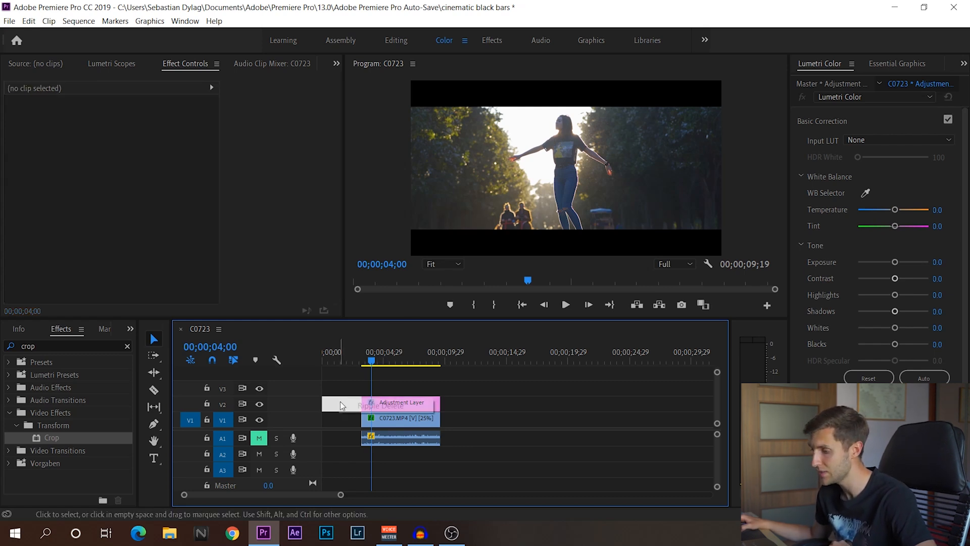
{"action": "left_click", "coordinate": [356, 405]}
Keyframe the adjustment layer's Crop Top and Bottom at 15% at 00;00;01;05 and reset both to 0% at 00;00;00;12
{"action": "left_click_drag", "start_coordinate": [323, 358], "coordinate": [338, 362]}
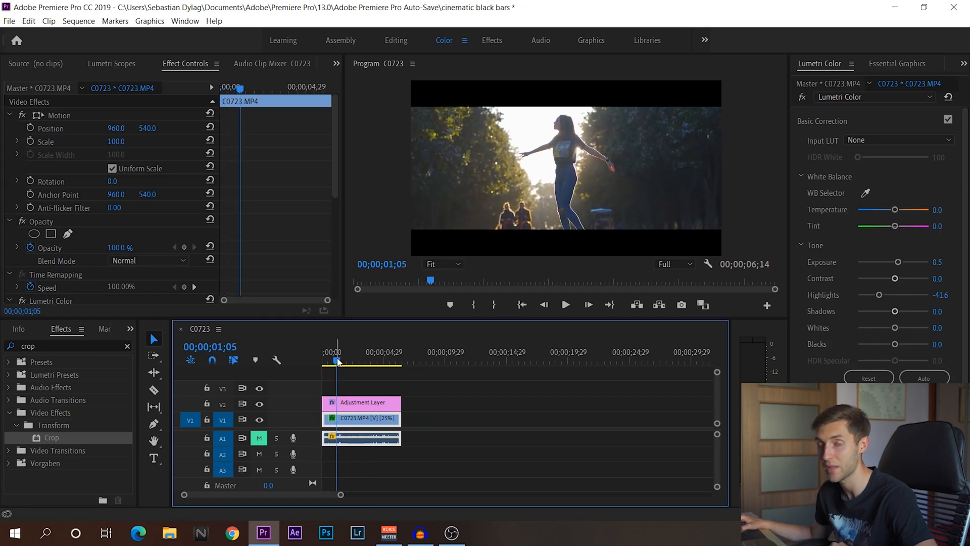
{"action": "left_click", "coordinate": [363, 403]}
{"action": "left_click_drag", "start_coordinate": [332, 211], "coordinate": [328, 284]}
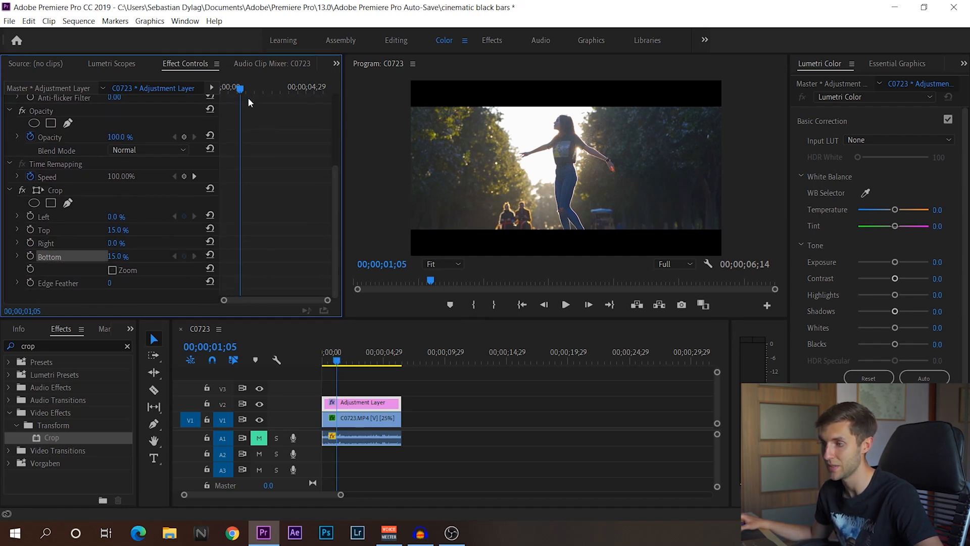
{"action": "left_click", "coordinate": [30, 256]}
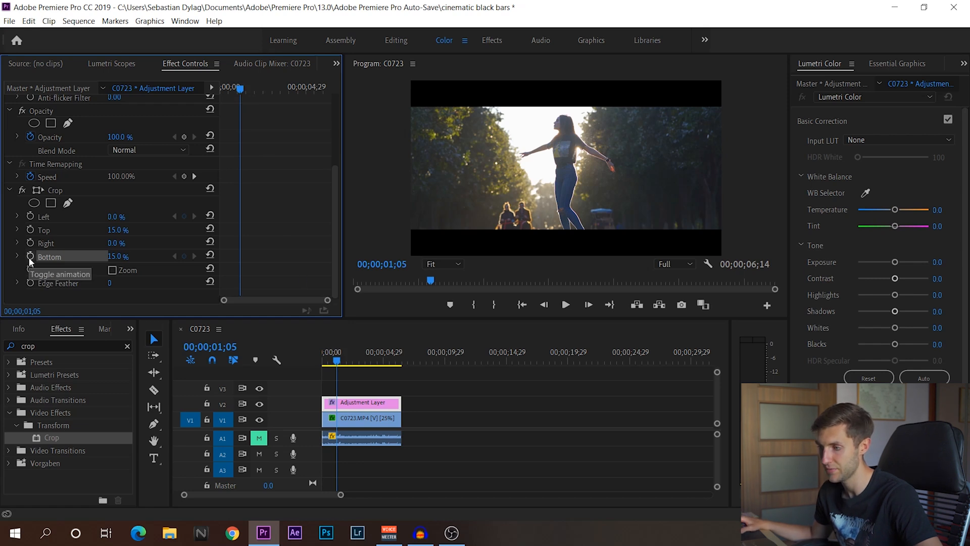
{"action": "left_click", "coordinate": [30, 230]}
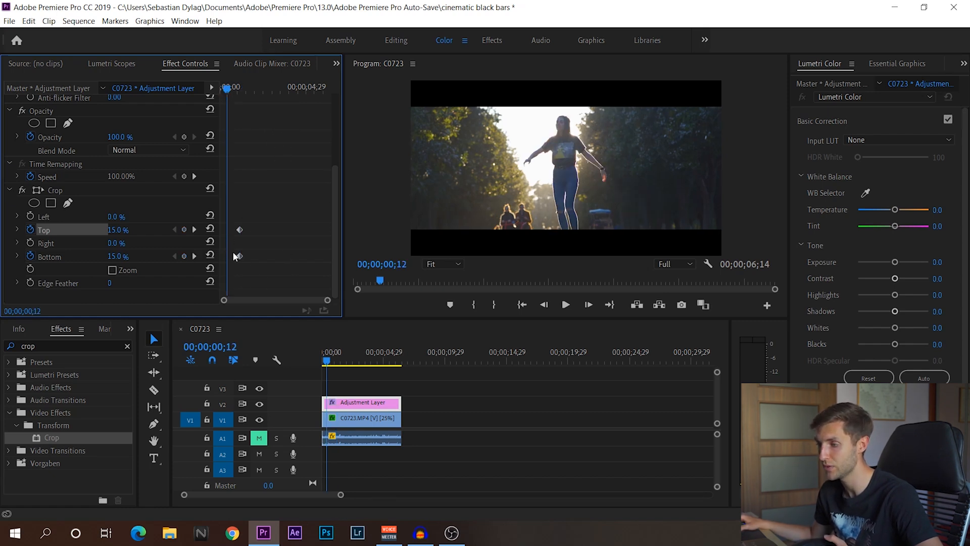
{"action": "left_click", "coordinate": [214, 229]}
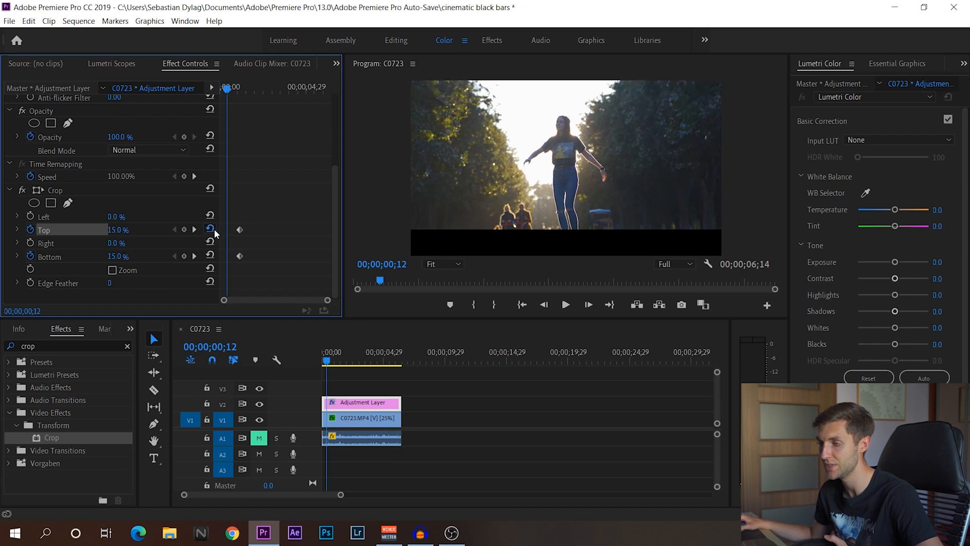
{"action": "left_click", "coordinate": [212, 255]}
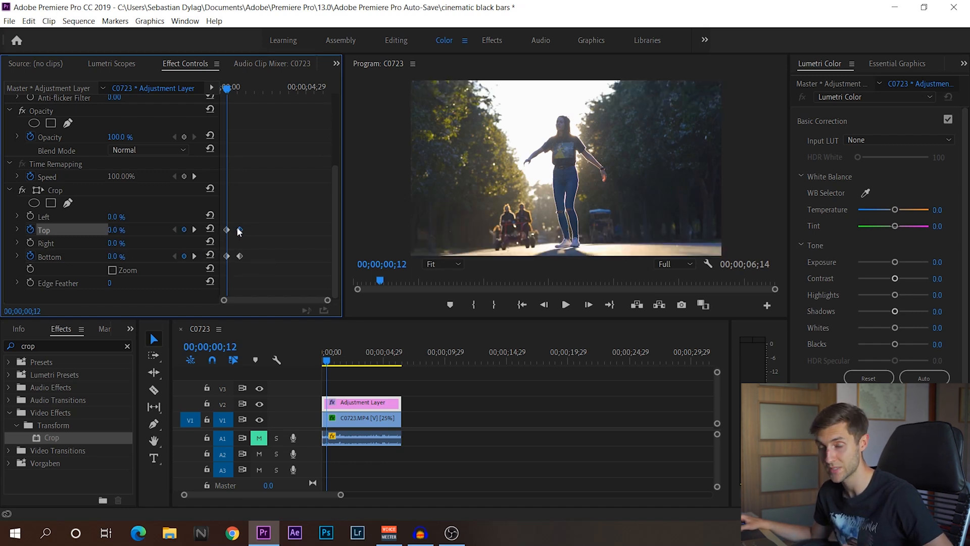
Play the sequence from the start to check the black bars' opening animation, stopping at 00;00;05;04
{"action": "left_click", "coordinate": [324, 356]}
{"action": "key", "text": "space"}
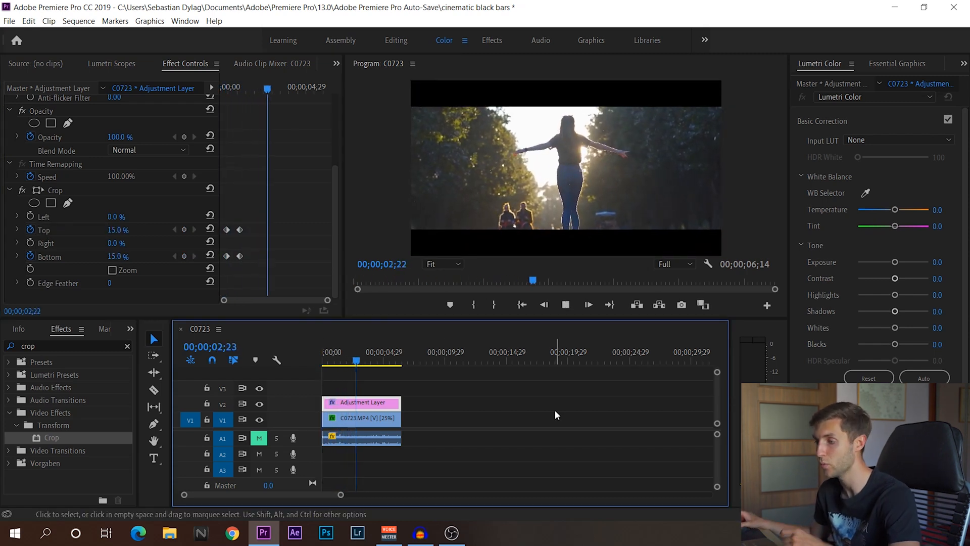
{"action": "key", "text": "space"}
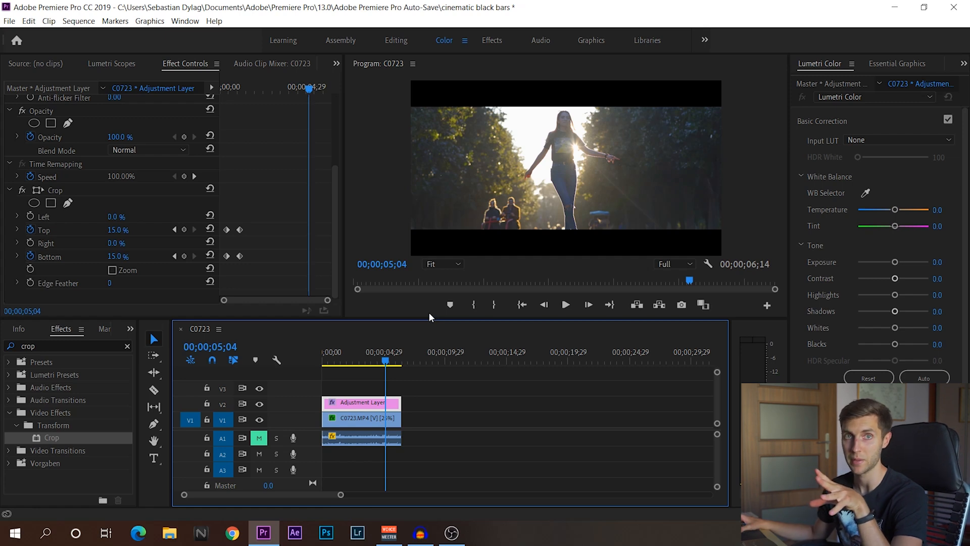
Copy the 15% Top and Bottom crop keyframes and paste them at 00;00;05;04
{"action": "left_click_drag", "start_coordinate": [255, 223], "coordinate": [233, 270]}
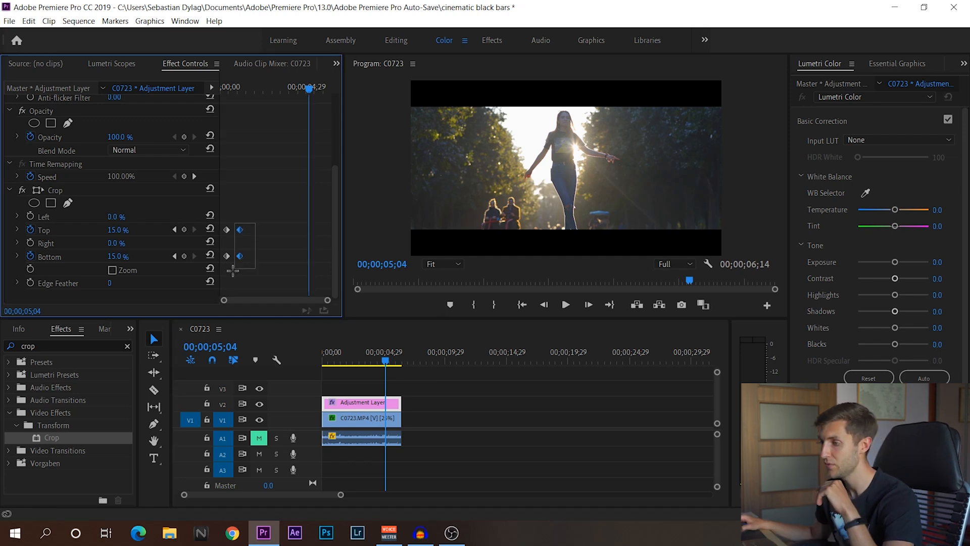
{"action": "key", "text": "ctrl+c"}
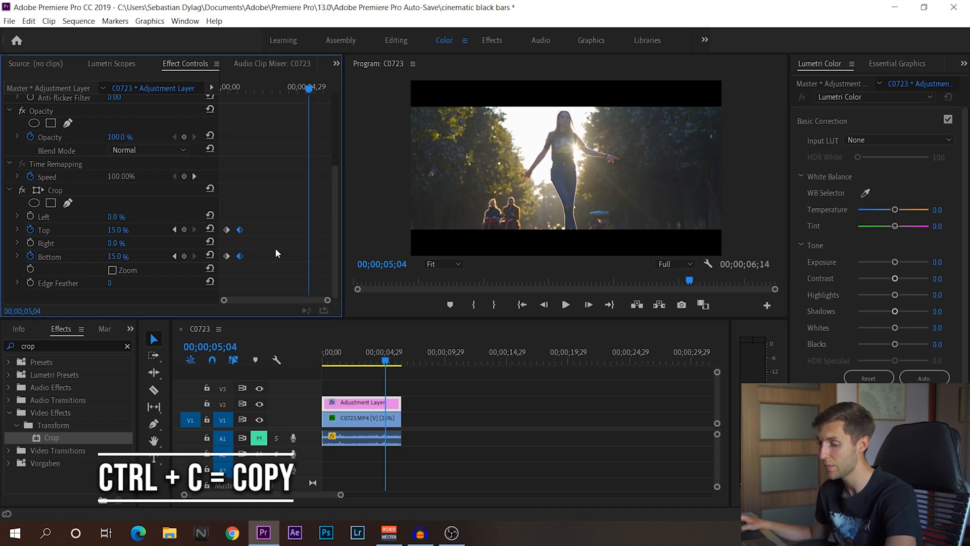
{"action": "key", "text": "ctrl+v"}
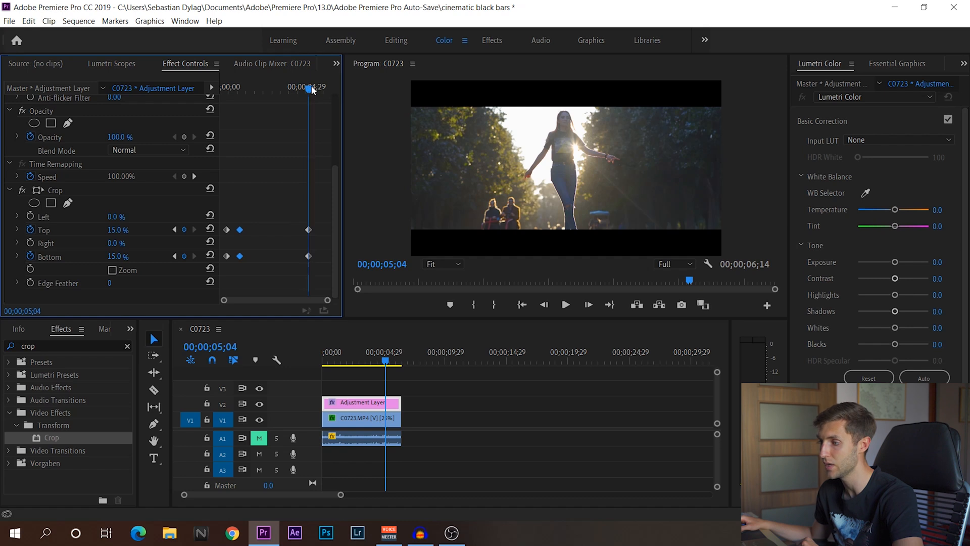
Copy the 0% Top and Bottom crop keyframes and paste them at 00;00;05;28
{"action": "left_click_drag", "start_coordinate": [235, 172], "coordinate": [219, 280]}
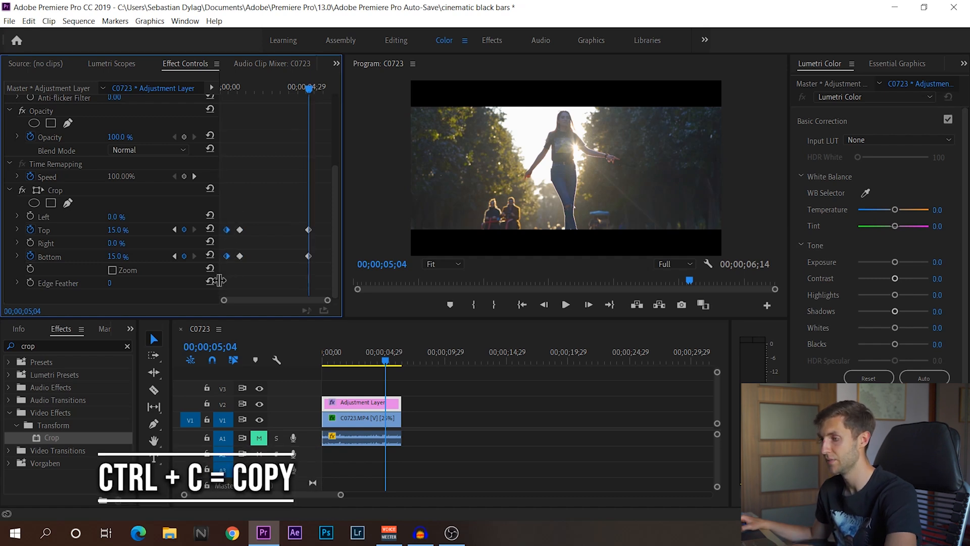
{"action": "left_click_drag", "start_coordinate": [310, 90], "coordinate": [324, 90]}
{"action": "key", "text": "ctrl+v"}
{"action": "key", "text": "ctrl+v"}
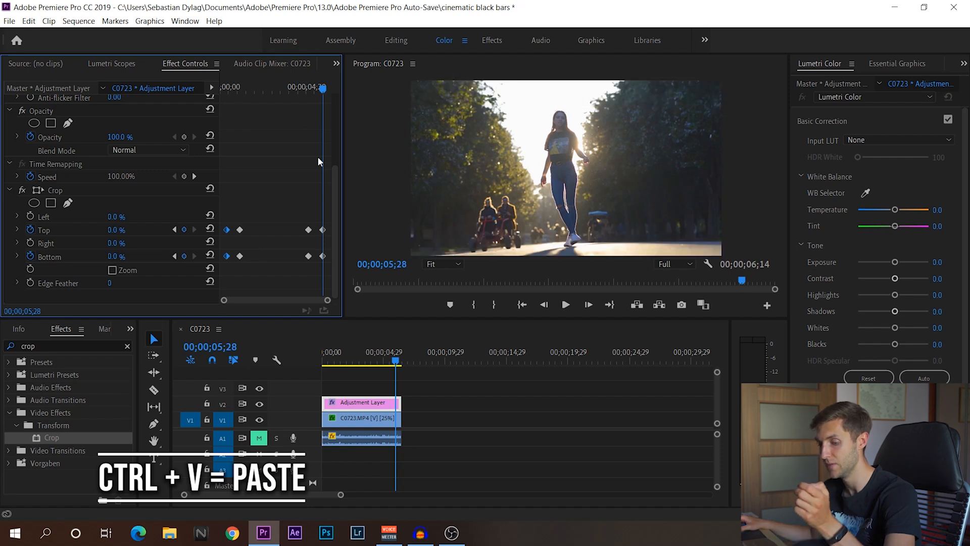
Play back the end of the sequence to check the black bars' closing animation
{"action": "left_click", "coordinate": [304, 88]}
{"action": "key", "text": "space"}
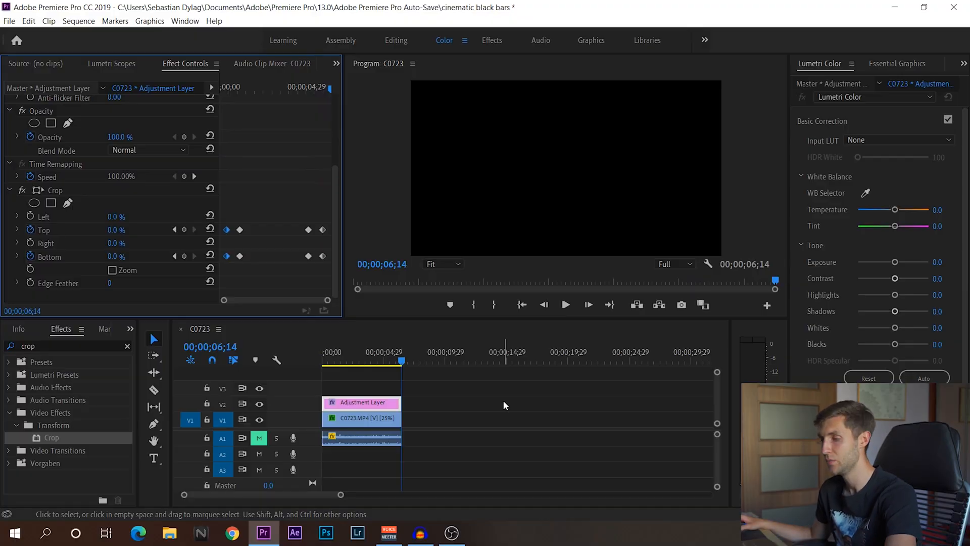
{"action": "left_click", "coordinate": [566, 305]}
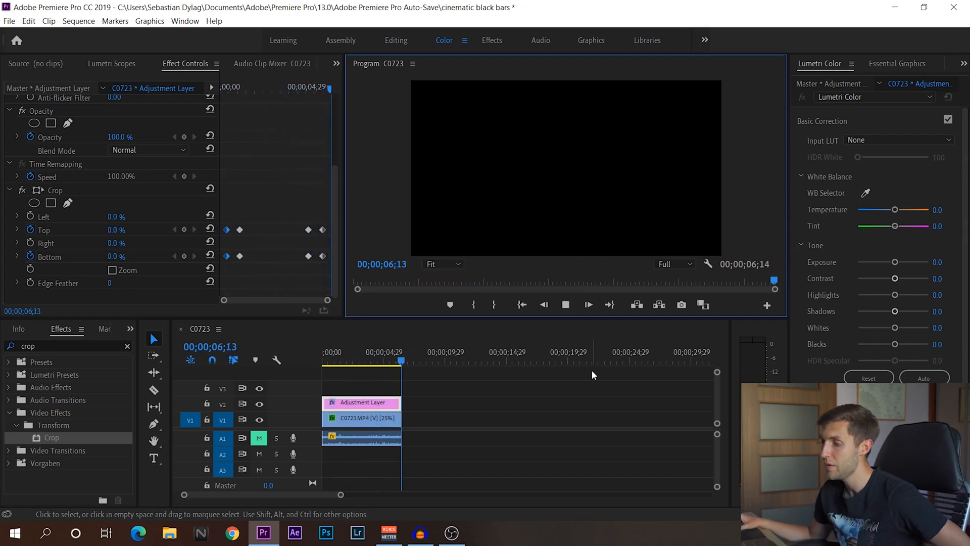
{"action": "left_click", "coordinate": [394, 354]}
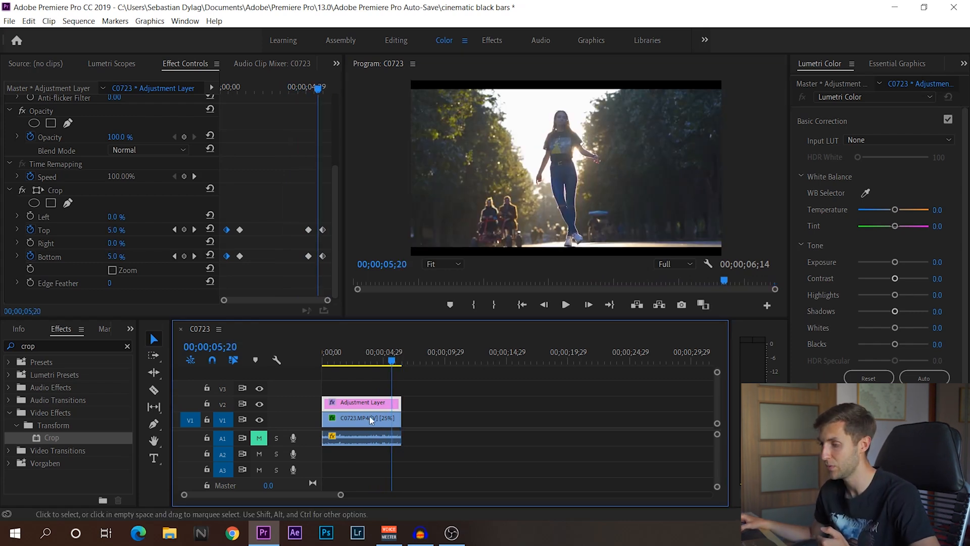
Duplicate the C0723.MP4 clip with its audio and place the copy directly after the original
{"action": "left_click", "coordinate": [390, 424]}
{"action": "key", "text": "ctrl+c"}
{"action": "left_click", "coordinate": [428, 361]}
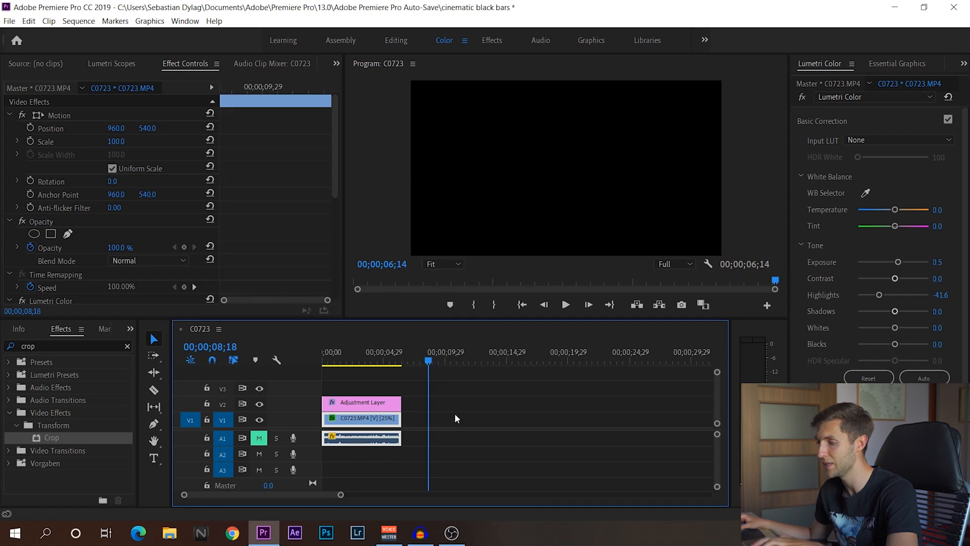
{"action": "key", "text": "ctrl+v"}
Reverse the speed of the duplicated C0723.MP4 clip, keeping it at 25%
{"action": "right_click", "coordinate": [452, 422]}
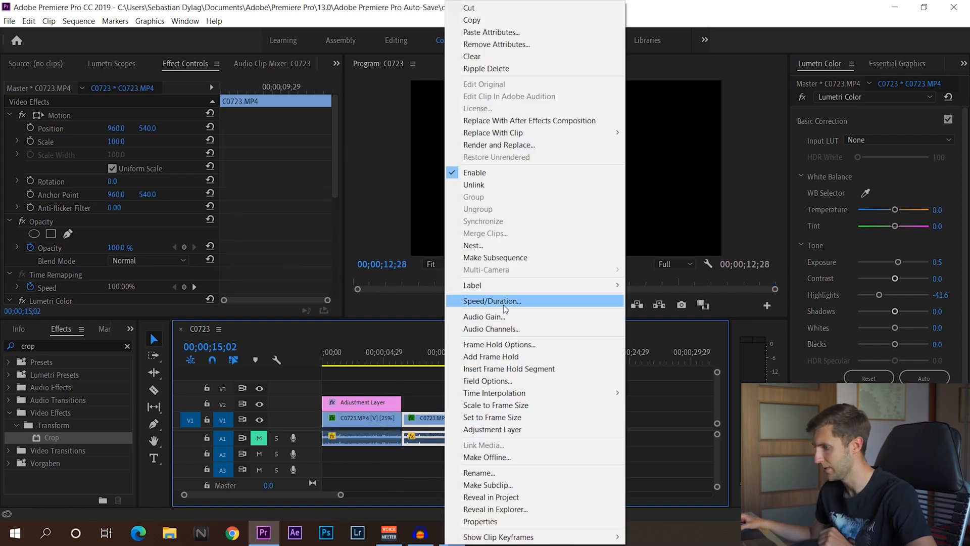
{"action": "left_click", "coordinate": [500, 301]}
{"action": "left_click", "coordinate": [521, 298]}
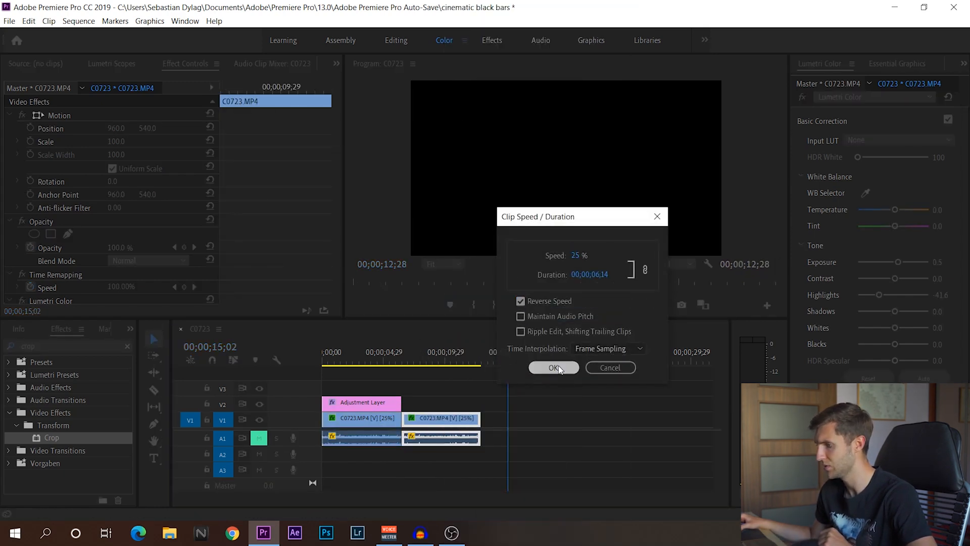
{"action": "left_click", "coordinate": [553, 365]}
Extend the adjustment layer to the end of the second clip and move its closing Top and Bottom crop keyframes to the layer's new end
{"action": "left_click_drag", "start_coordinate": [398, 400], "coordinate": [481, 403]}
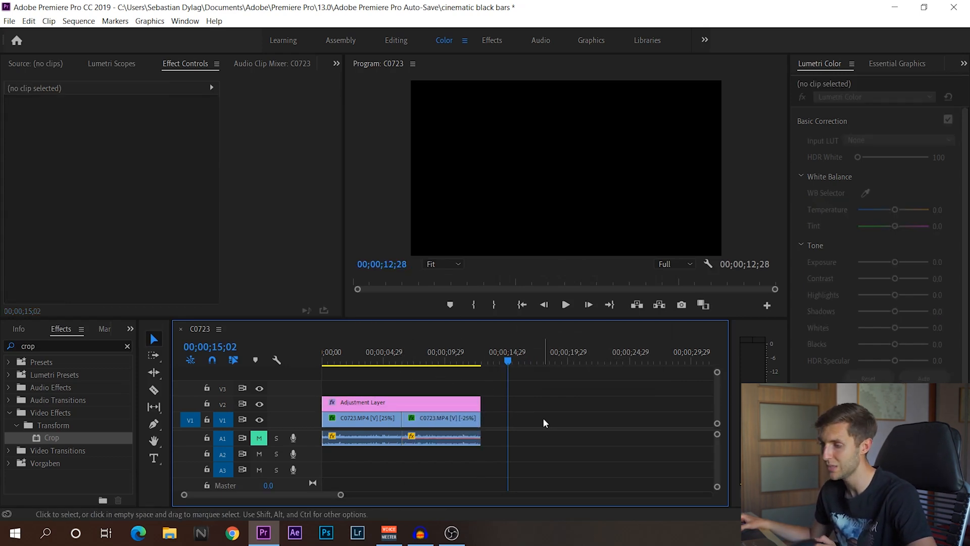
{"action": "left_click", "coordinate": [432, 406]}
{"action": "left_click", "coordinate": [413, 360]}
{"action": "left_click_drag", "start_coordinate": [335, 217], "coordinate": [333, 340]}
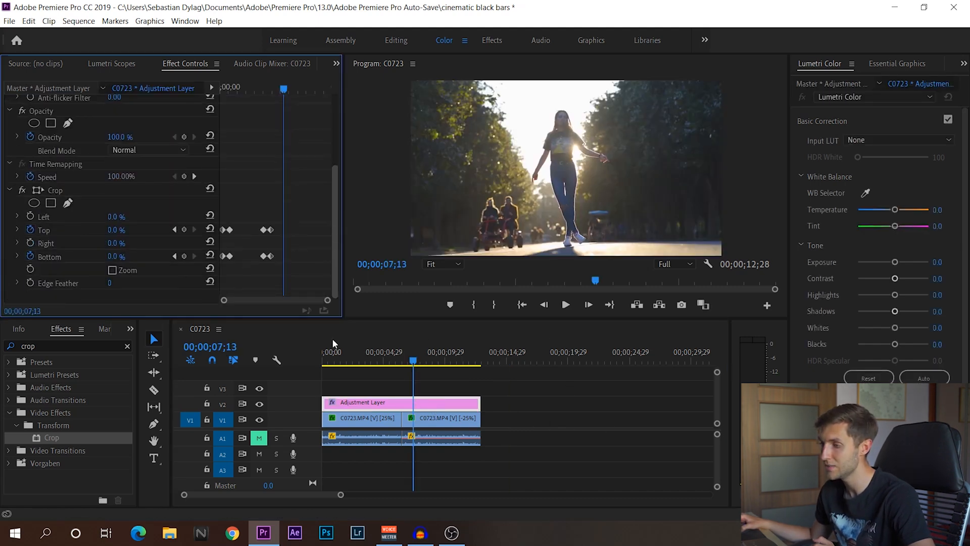
{"action": "left_click_drag", "start_coordinate": [281, 279], "coordinate": [259, 211]}
{"action": "left_click_drag", "start_coordinate": [271, 256], "coordinate": [324, 256]}
{"action": "left_click_drag", "start_coordinate": [388, 359], "coordinate": [487, 378]}
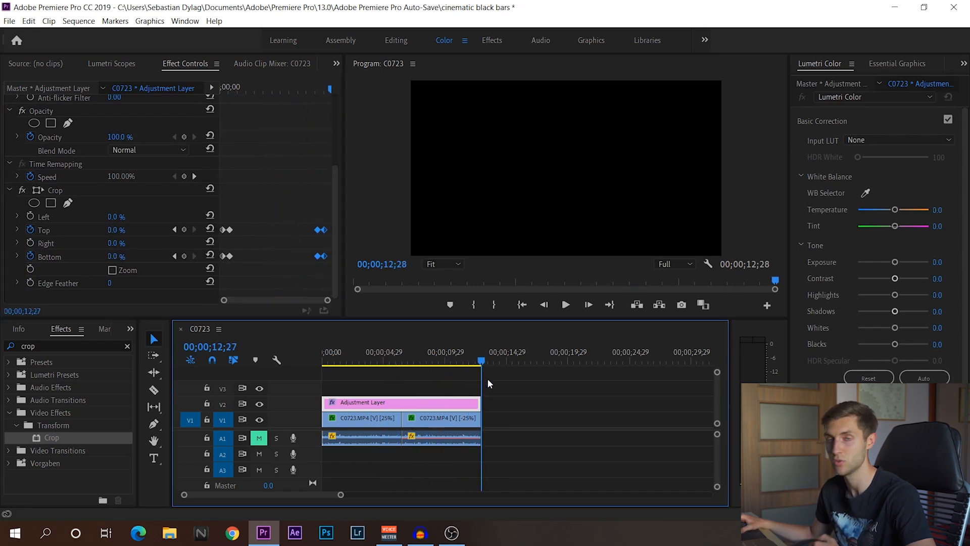